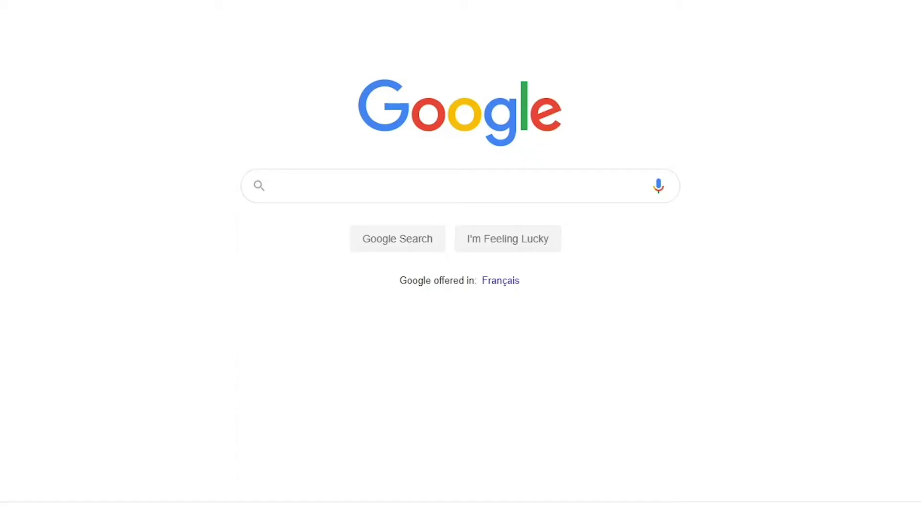
- Search Google for 'Veed'
type("Veed")
key("Return")
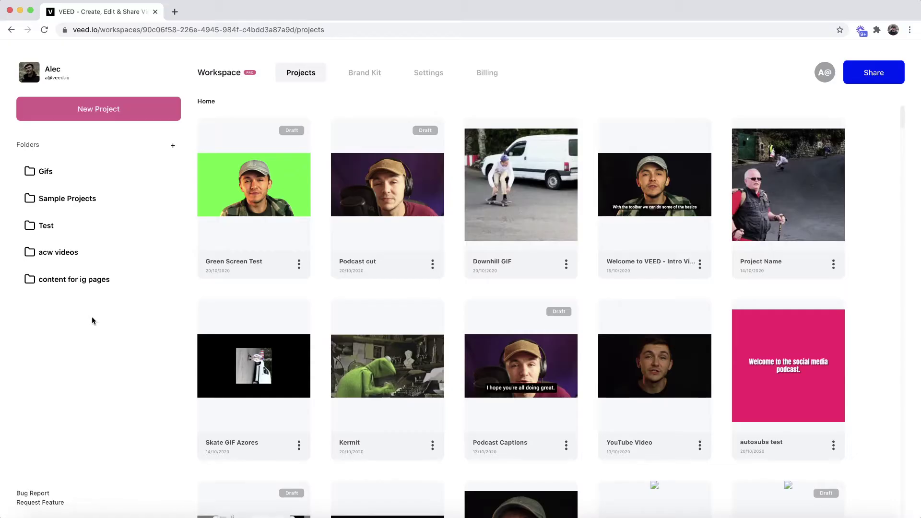
- Create a new project and upload Skate GIF.gif from the computer
left_click(128, 110)
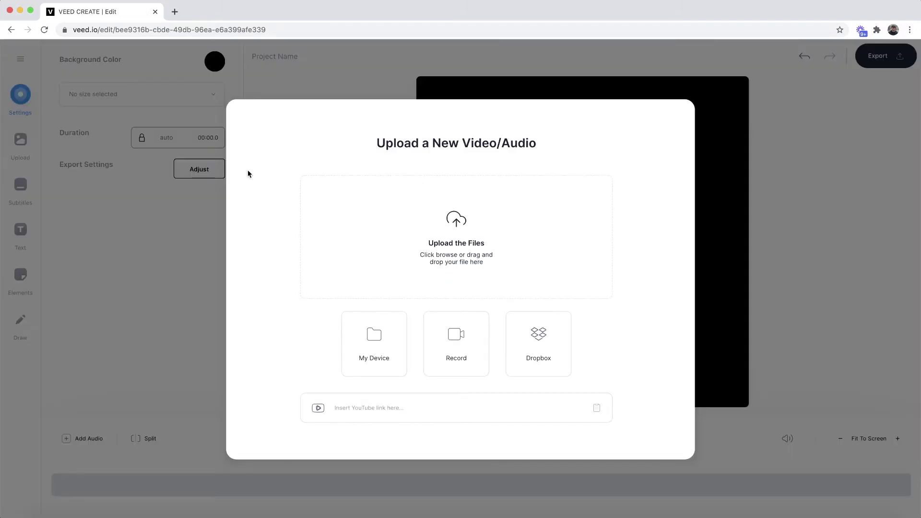
left_click(404, 215)
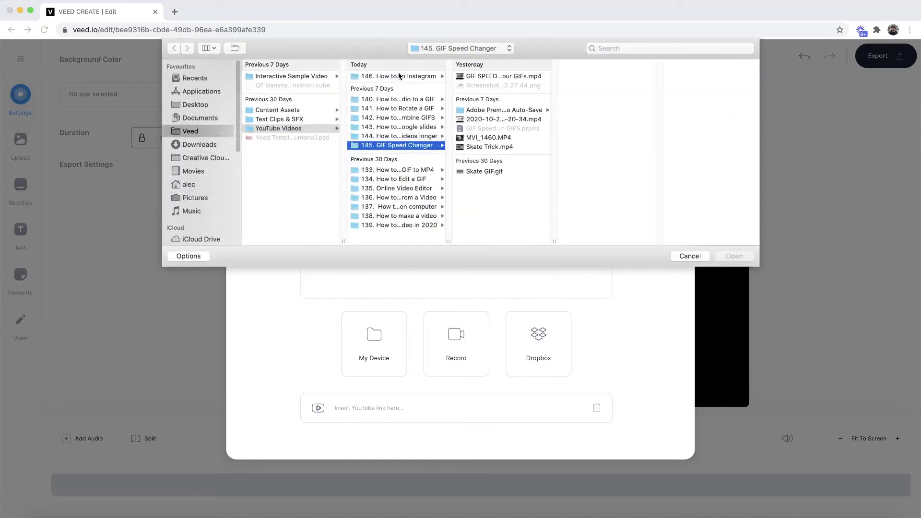
left_click(399, 76)
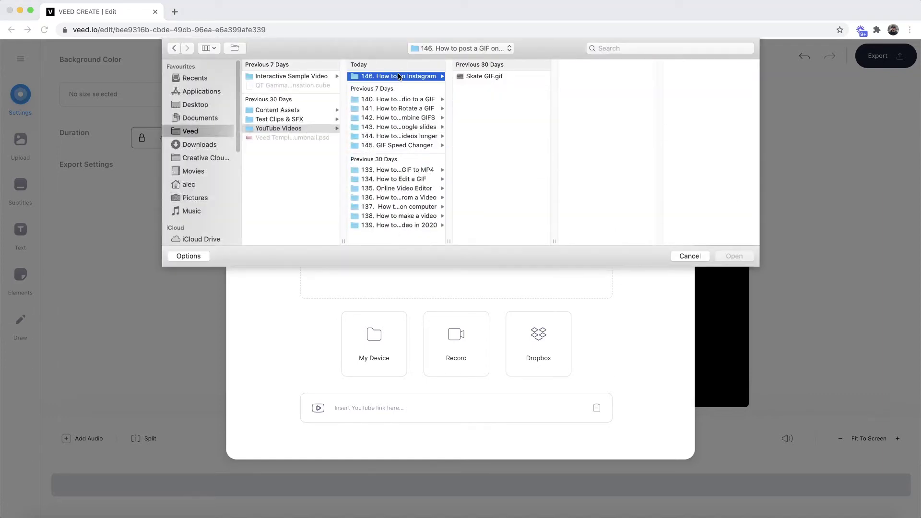
left_click(484, 77)
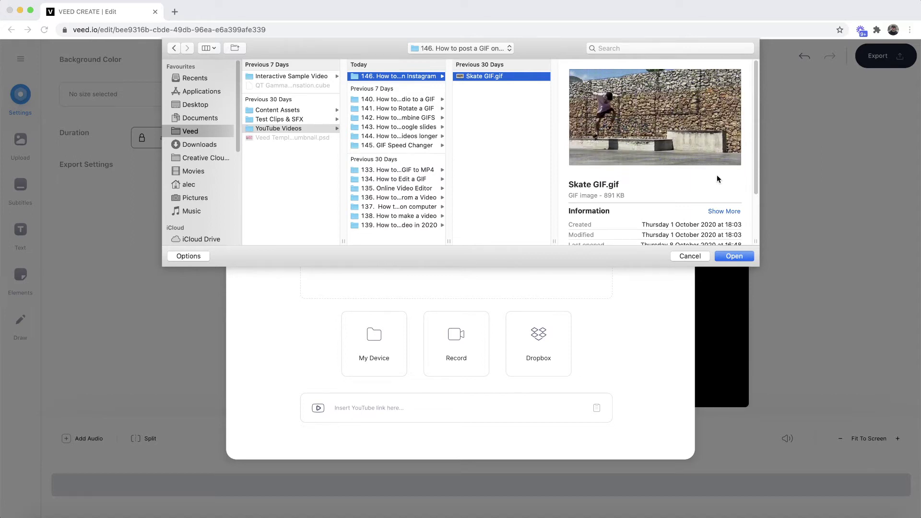
left_click(735, 255)
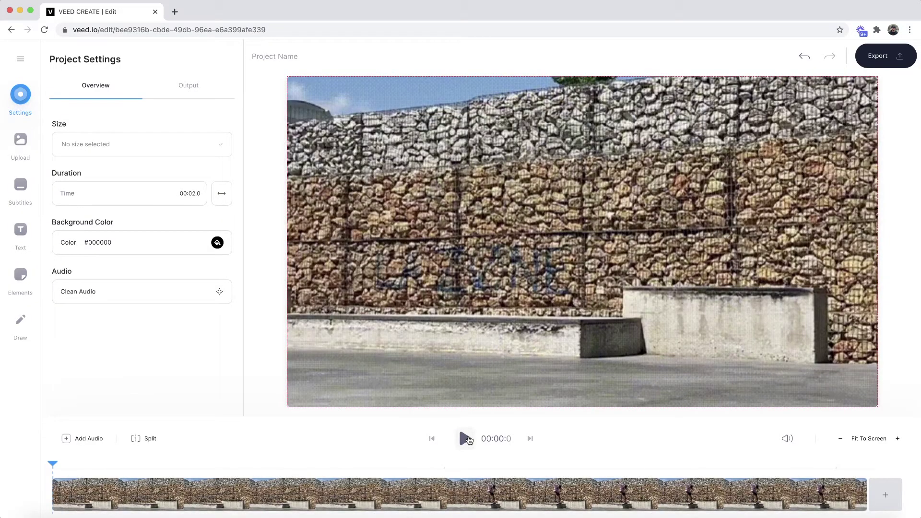
- Preview the skate GIF, set the canvas size to Square (1:1), and preview it again
left_click(465, 439)
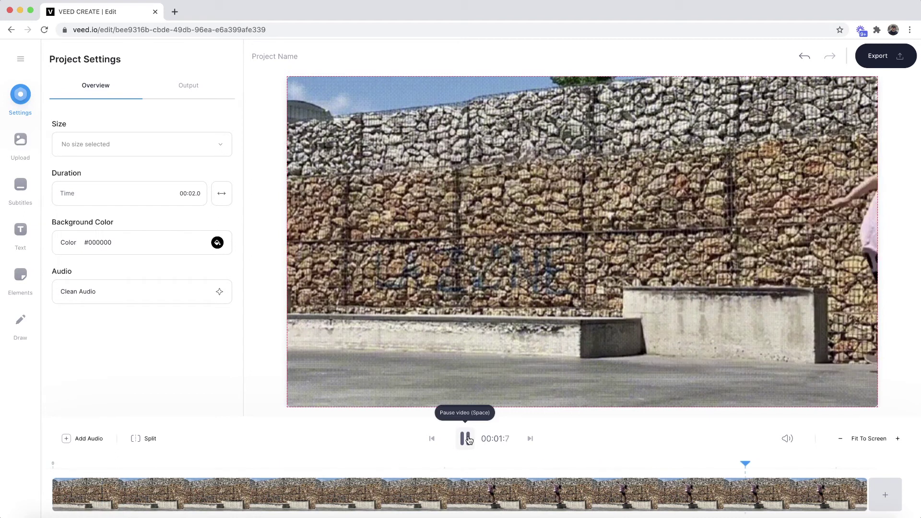
left_click(465, 439)
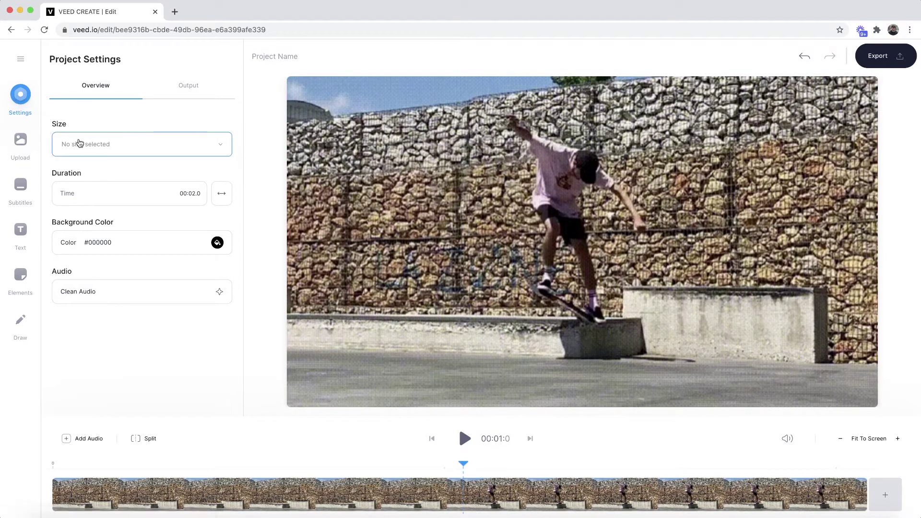
left_click(221, 149)
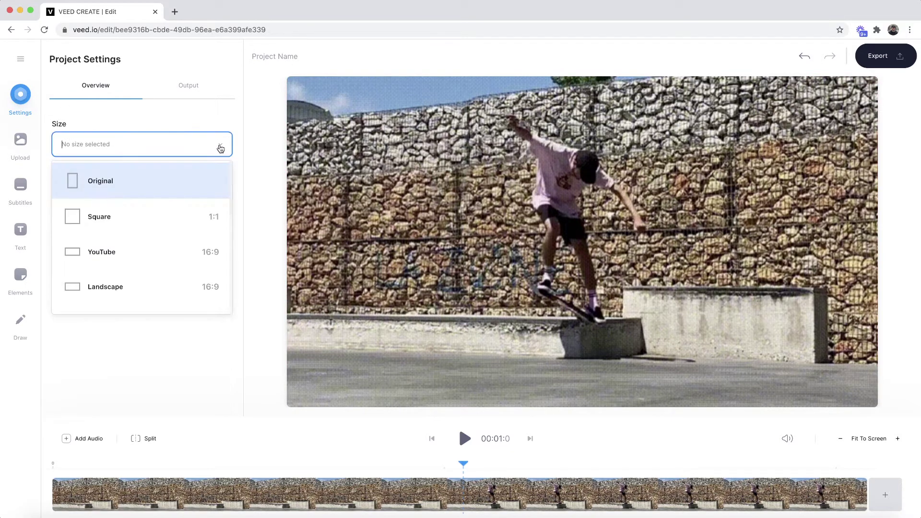
scroll(177, 205, "down", 5)
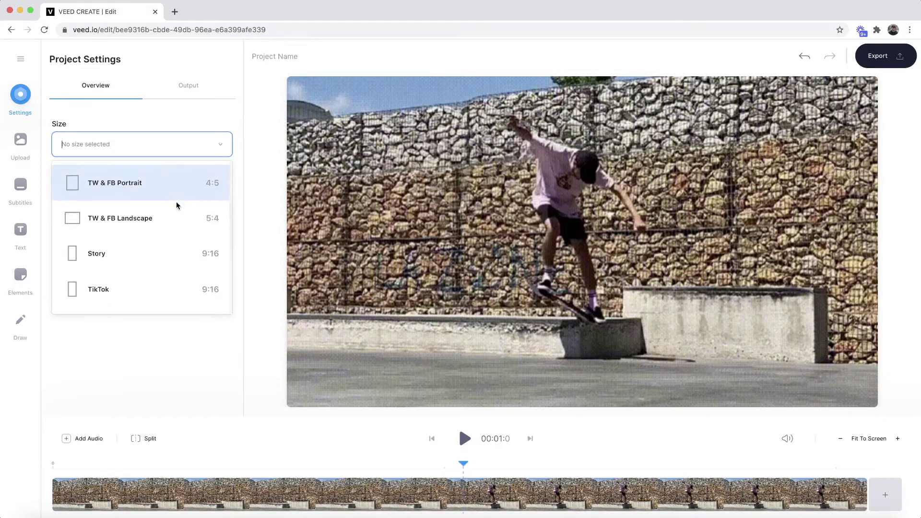
scroll(176, 205, "down", 2)
scroll(177, 206, "up", 10)
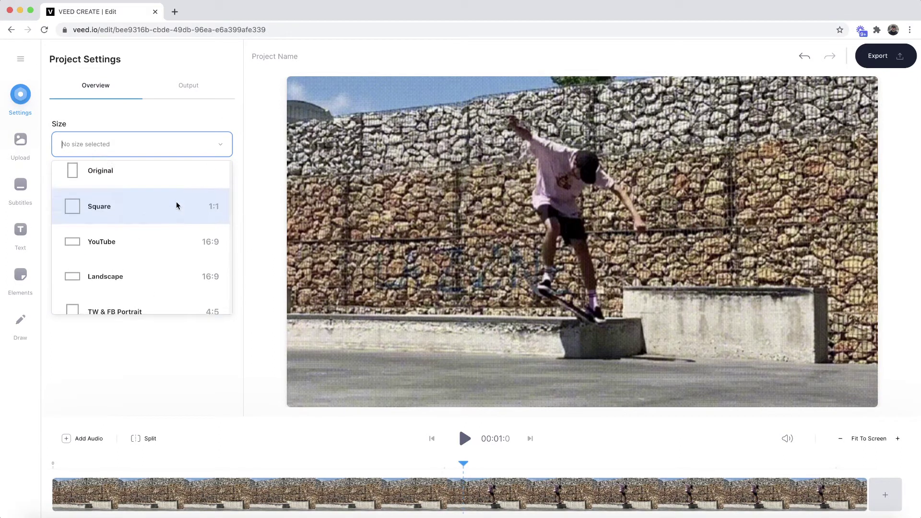
left_click(128, 218)
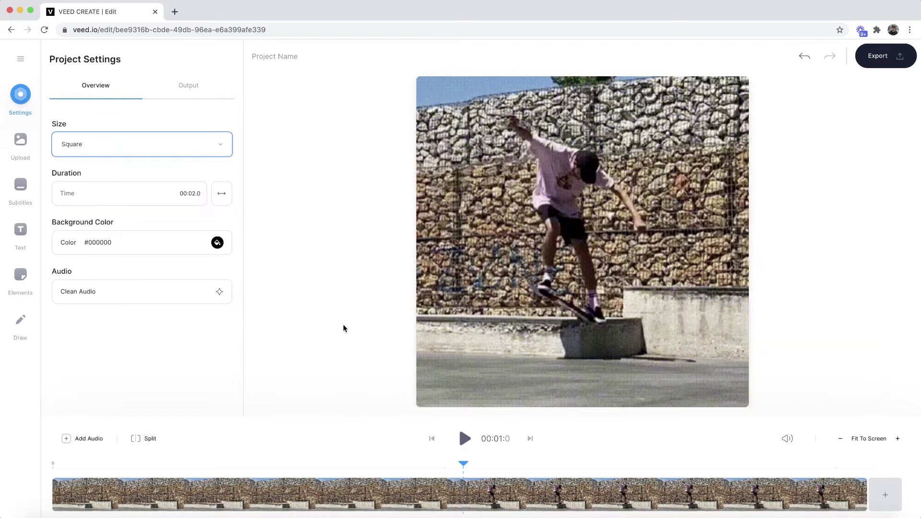
left_click(466, 438)
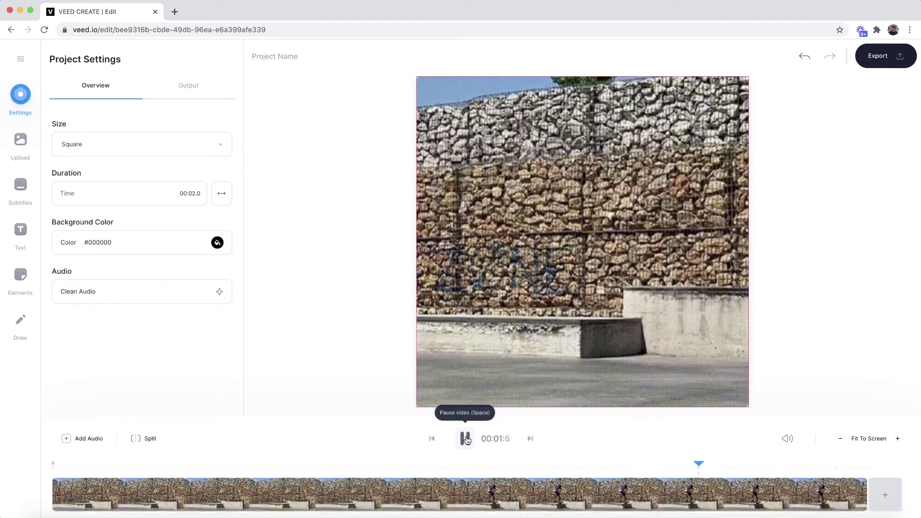
left_click(466, 439)
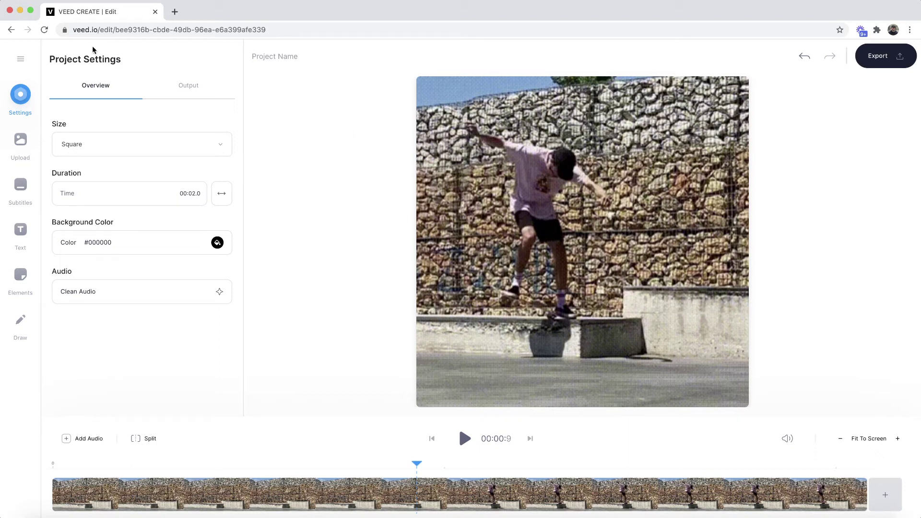
- Choose the Instagram output preset (30 FPS, 1080×1080, 6Mbps constant bitrate)
left_click(189, 86)
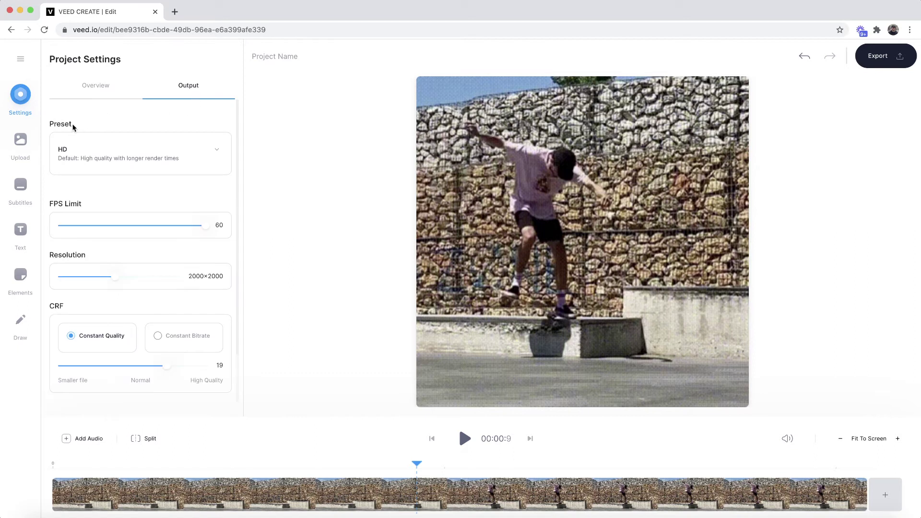
scroll(52, 256, "down", 3)
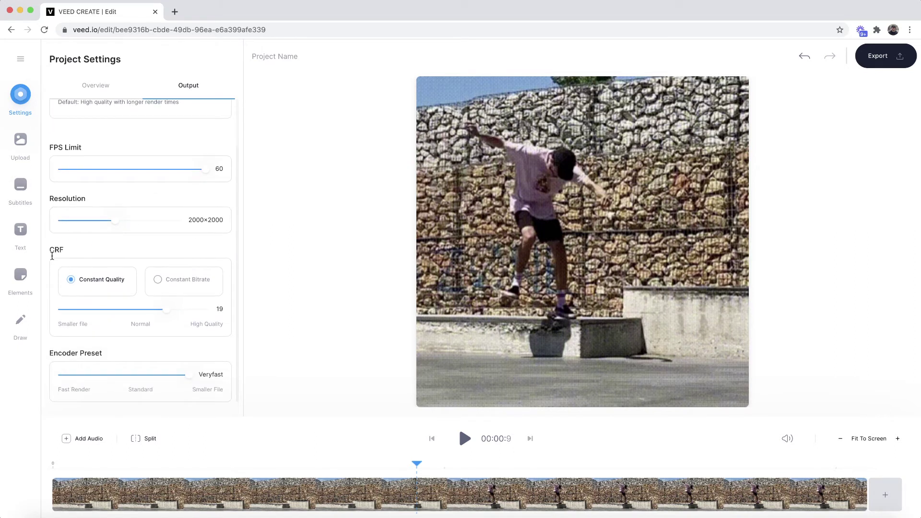
scroll(52, 256, "up", 3)
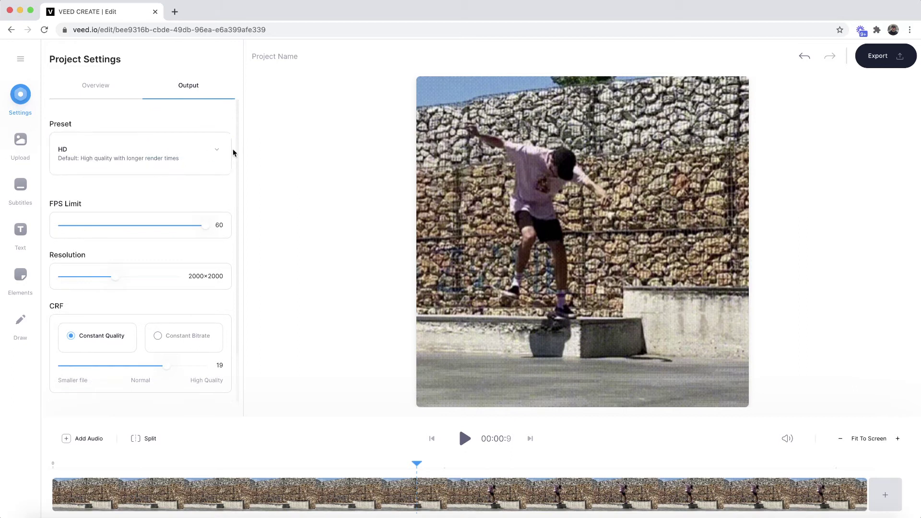
left_click(220, 154)
scroll(180, 248, "down", 5)
scroll(178, 247, "down", 1)
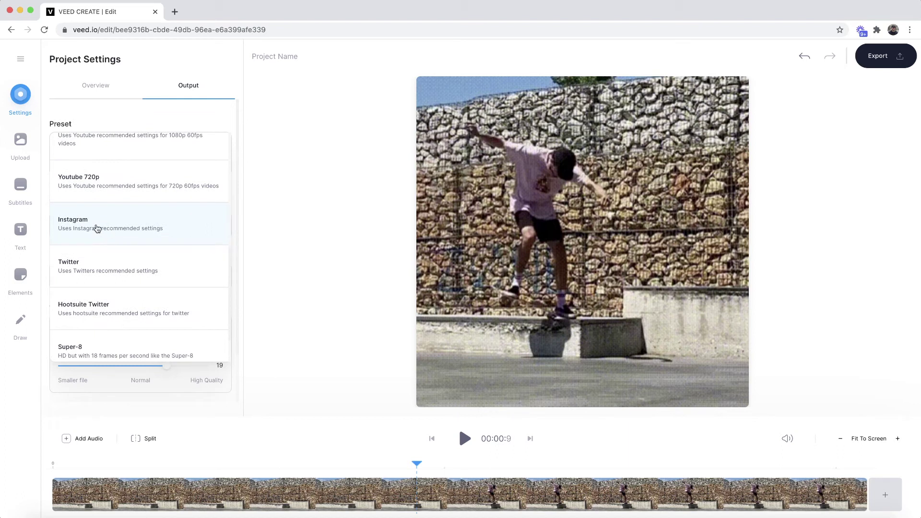
left_click(96, 227)
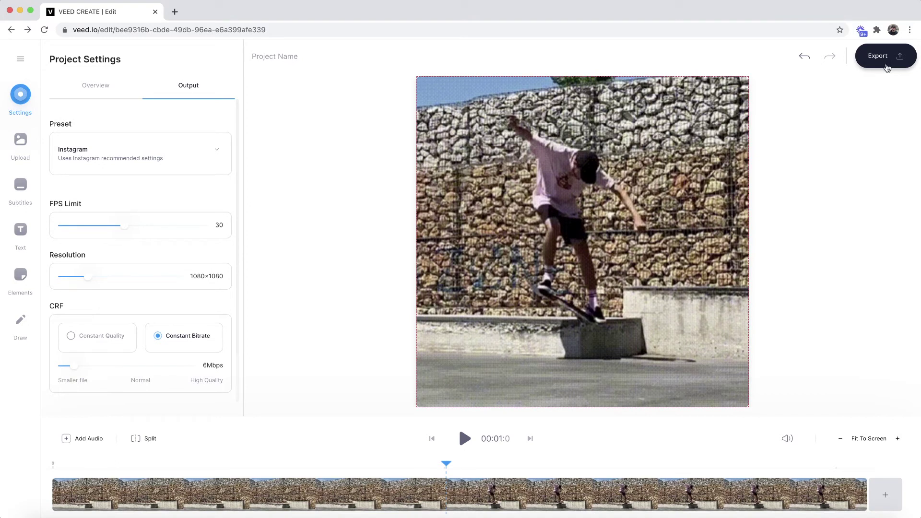
- Add a new text layer reading 'SKATEBOARDING'
left_click(18, 232)
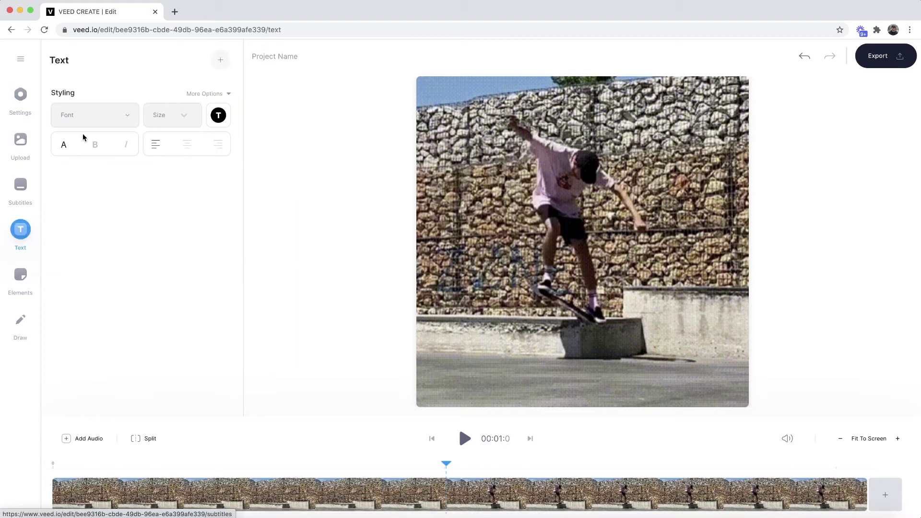
left_click(221, 60)
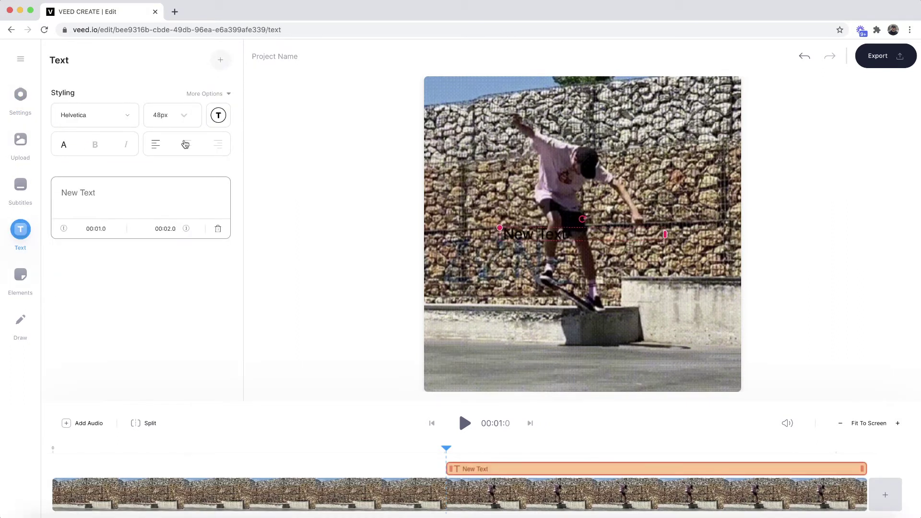
type("SKAT")
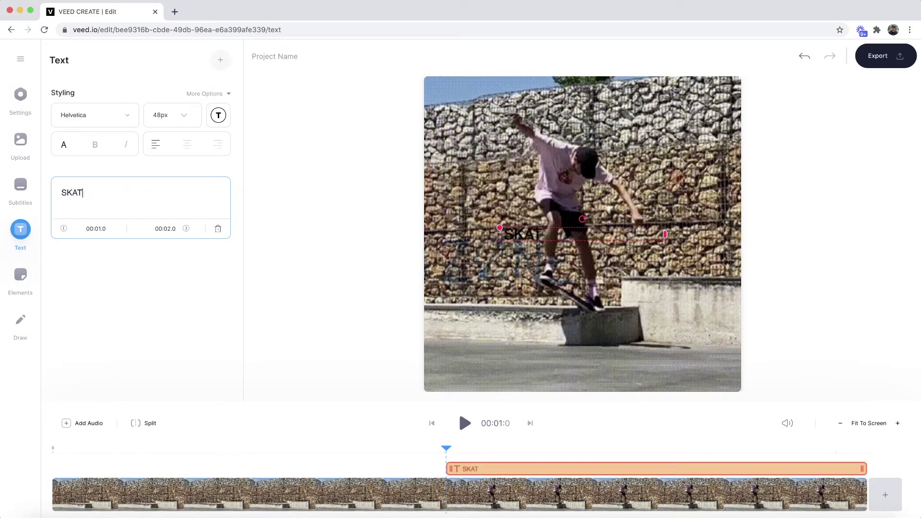
type("EBOARDIN")
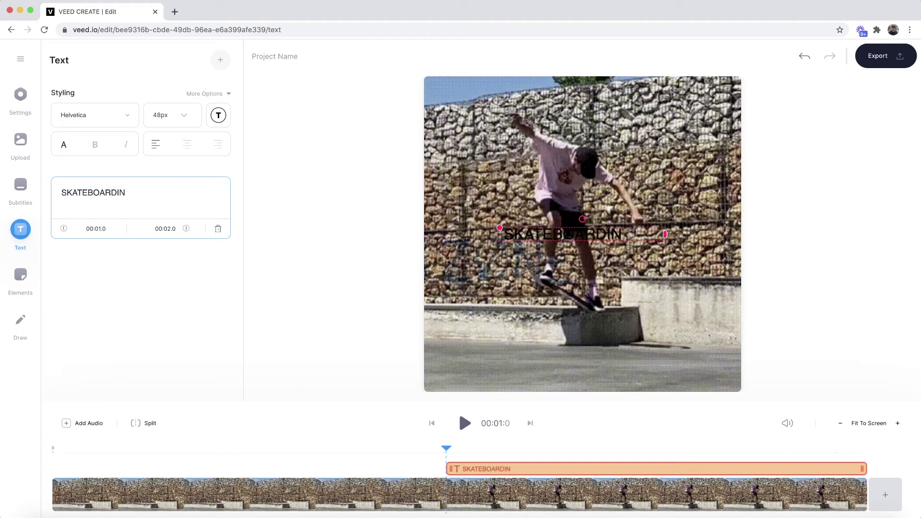
type("G")
left_click(413, 196)
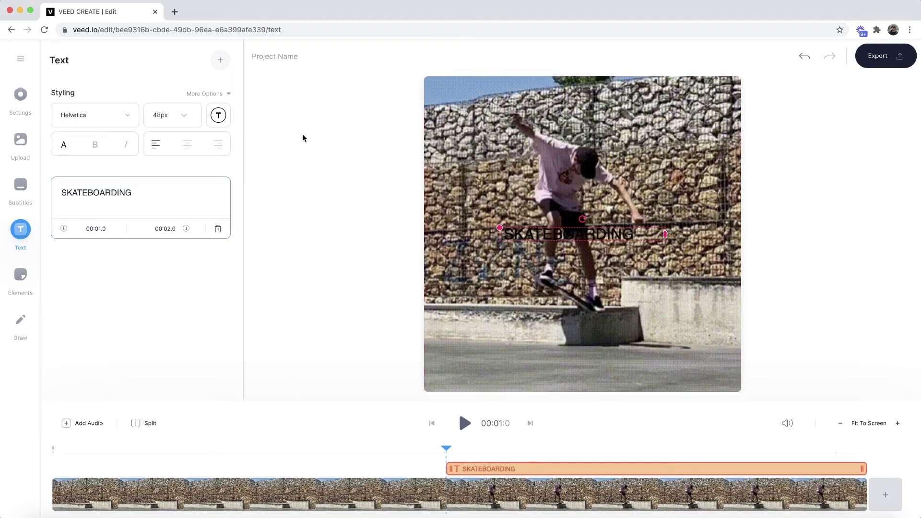
- Style the caption white, Anton, 96px, and widen its box to fit one line
double_click(140, 193)
left_click(218, 116)
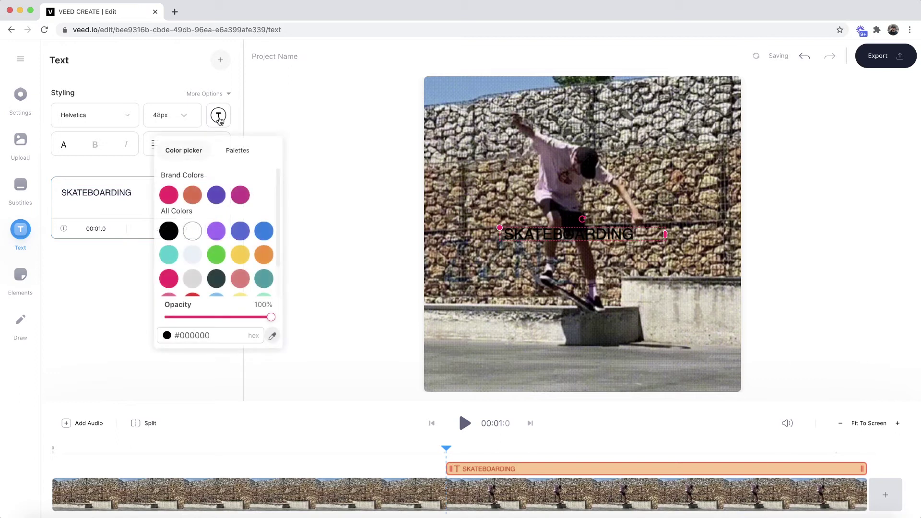
left_click(193, 231)
left_click(121, 118)
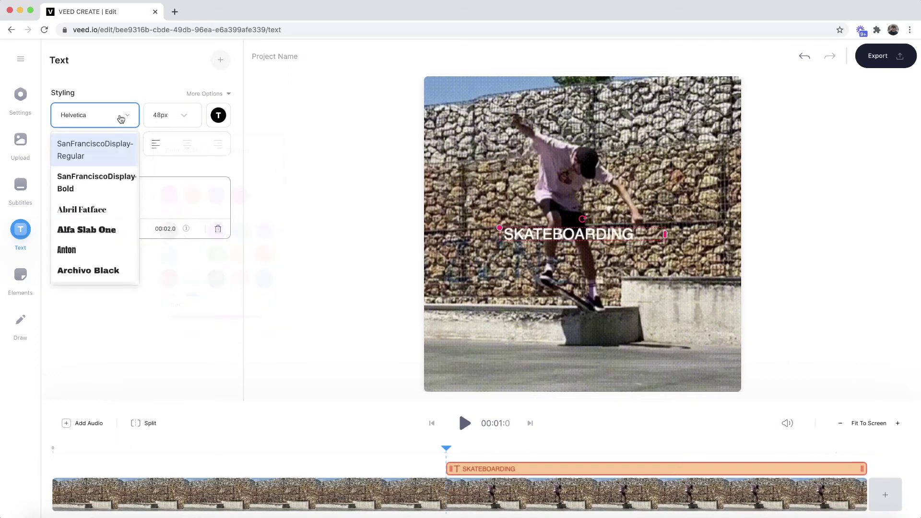
left_click(85, 250)
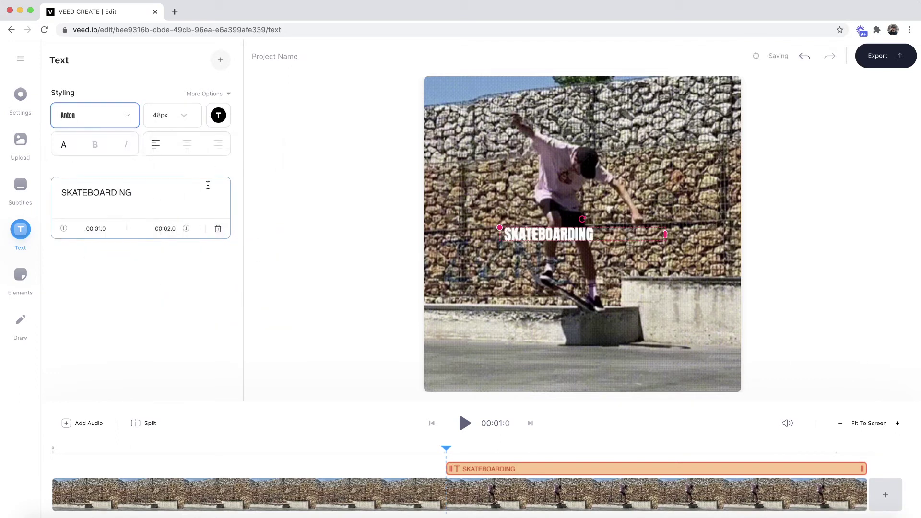
left_click(187, 126)
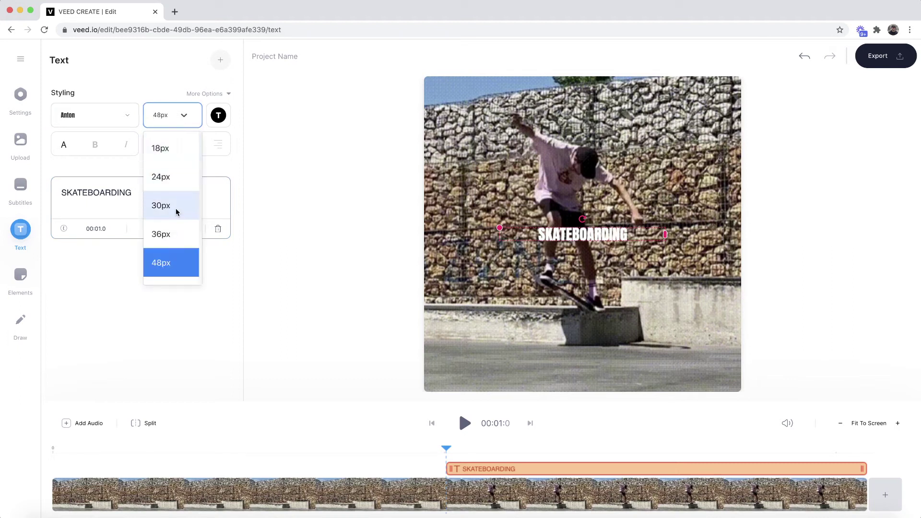
scroll(176, 211, "down", 3)
left_click(171, 277)
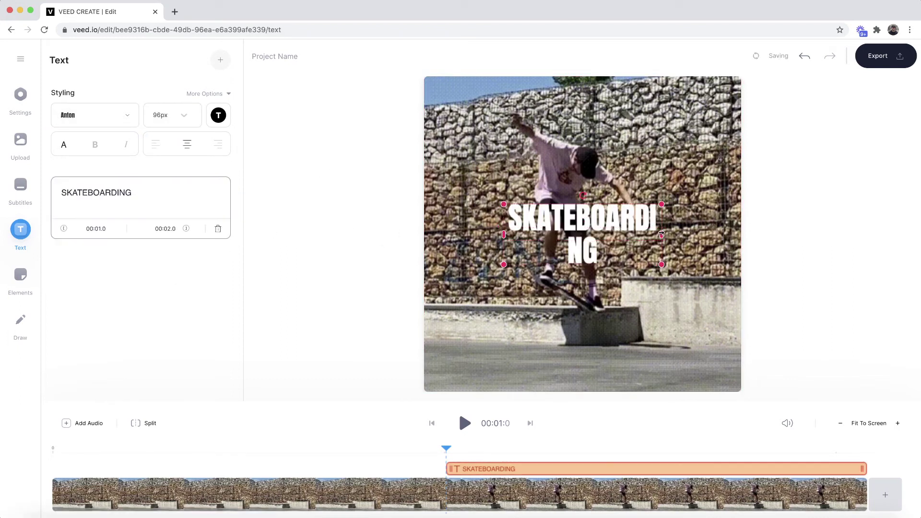
left_click_drag(662, 235, 704, 234)
- Move the caption to the bottom centre and extend it to start at 0:00
left_click(793, 189)
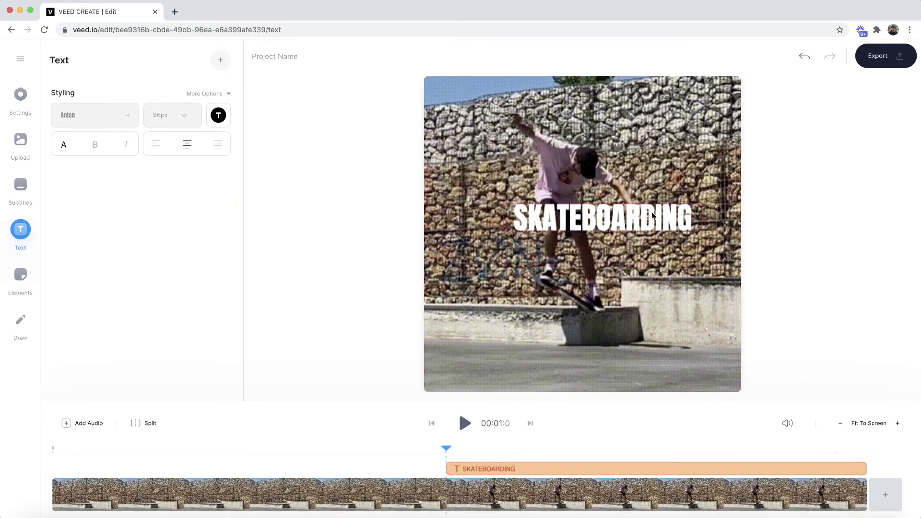
left_click_drag(652, 216, 623, 370)
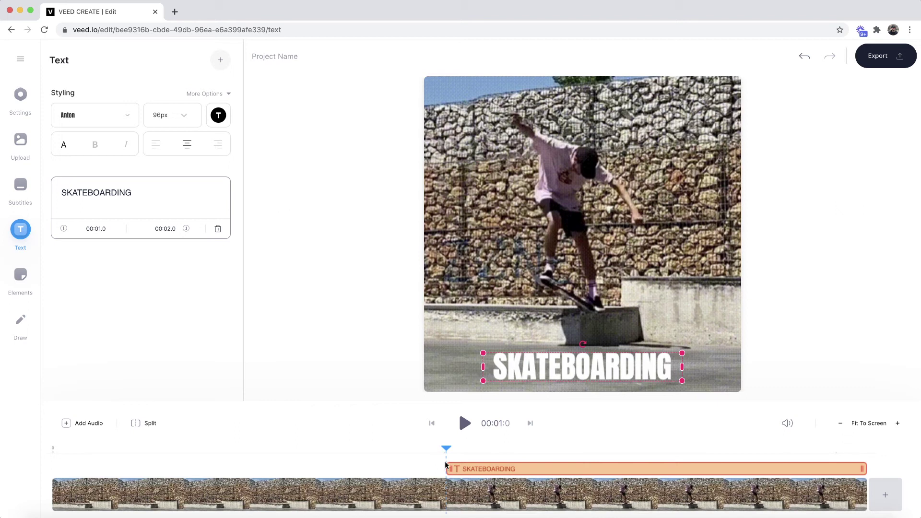
left_click_drag(448, 469, 10, 487)
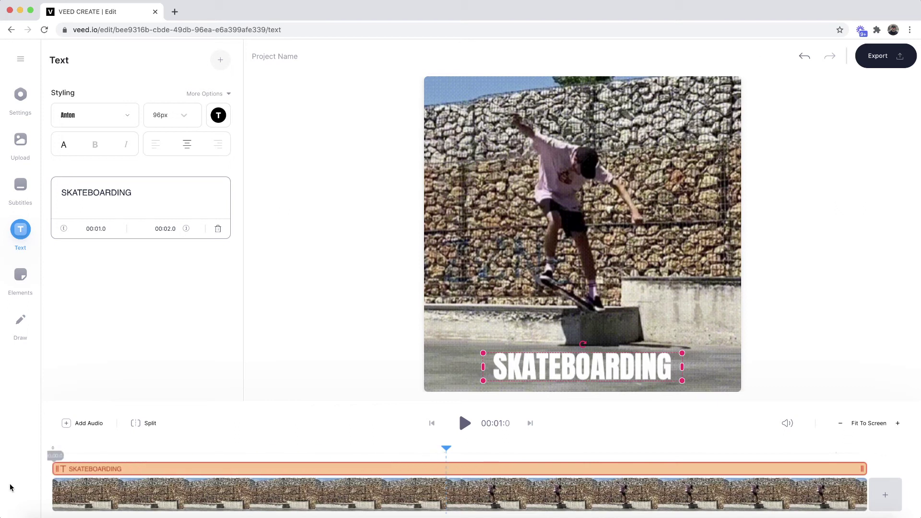
- Place the playhead at 00:01.7 and select the video clip
left_click(669, 449)
left_click(725, 448)
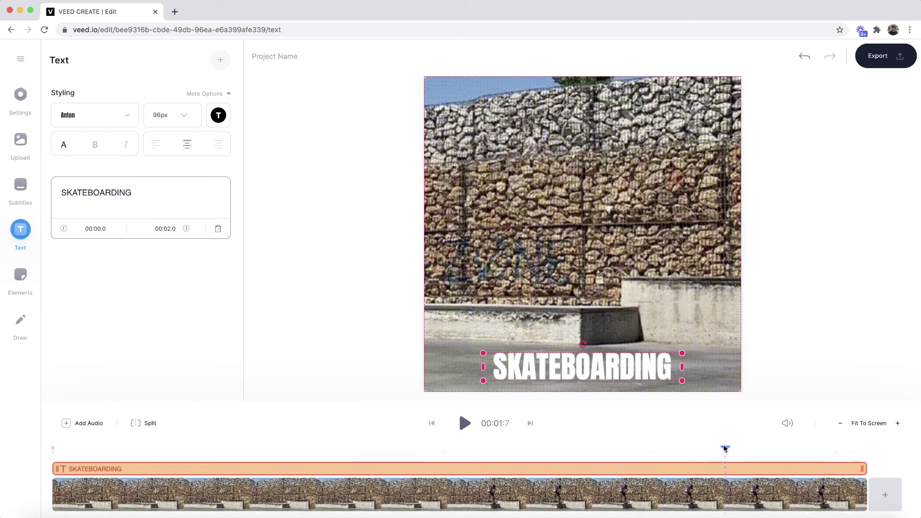
left_click(726, 489)
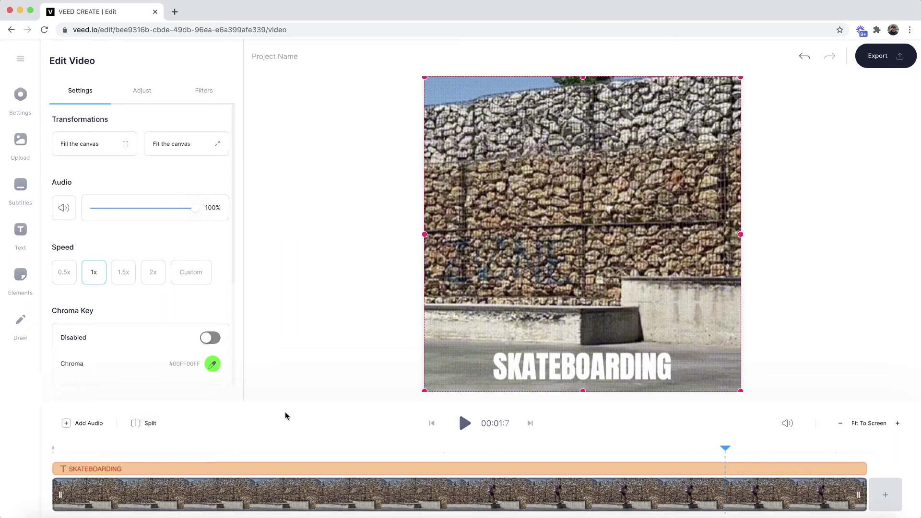
- Split the video at 1.7 s, delete the second piece, trim the caption to match, and preview
left_click(149, 424)
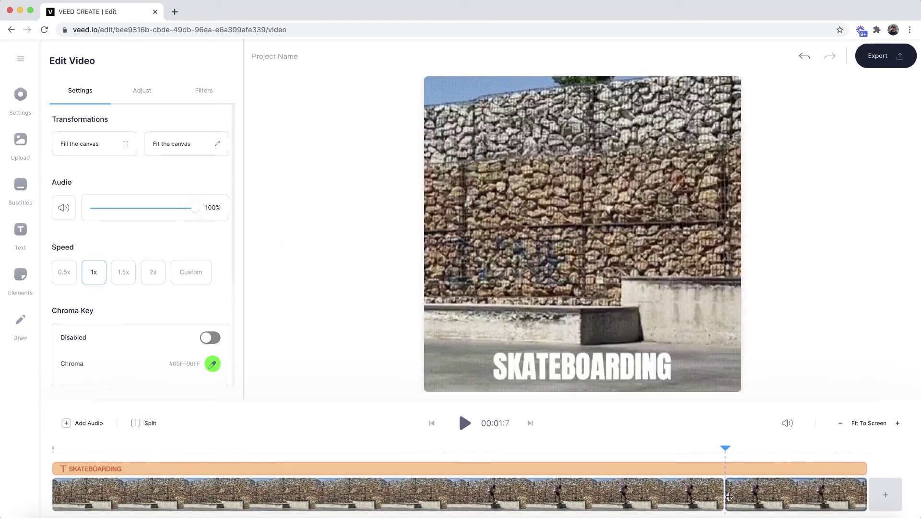
right_click(770, 494)
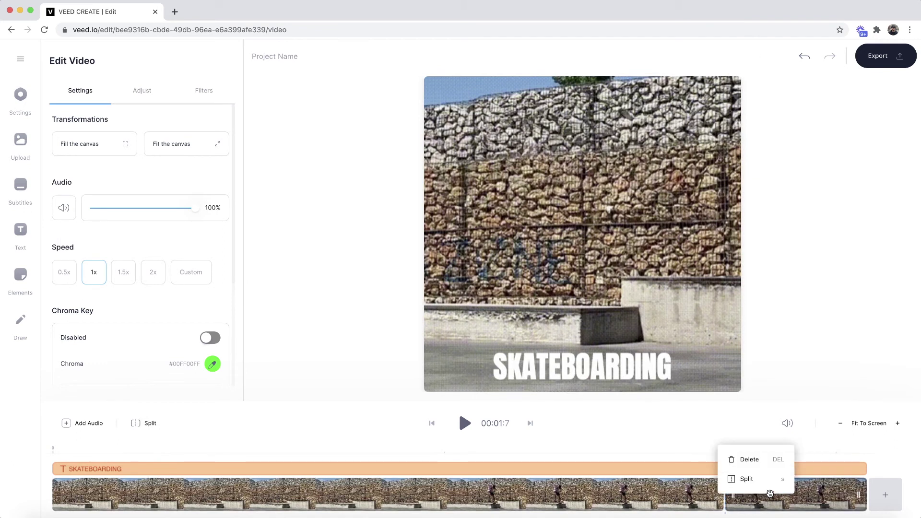
left_click(759, 462)
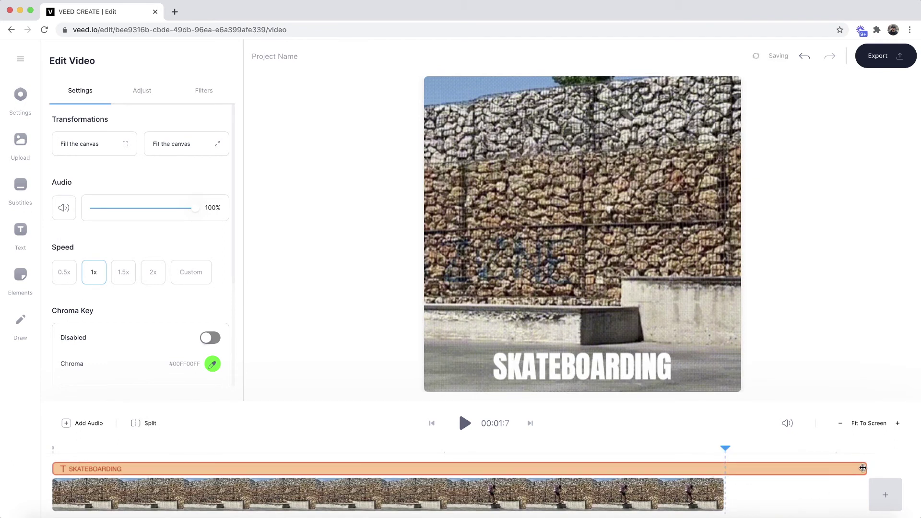
left_click_drag(864, 468, 721, 469)
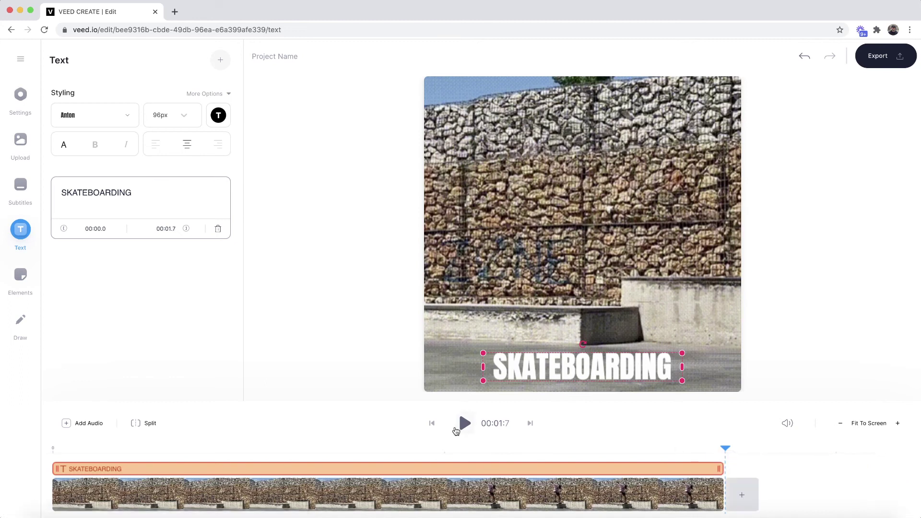
left_click(45, 450)
left_click(465, 425)
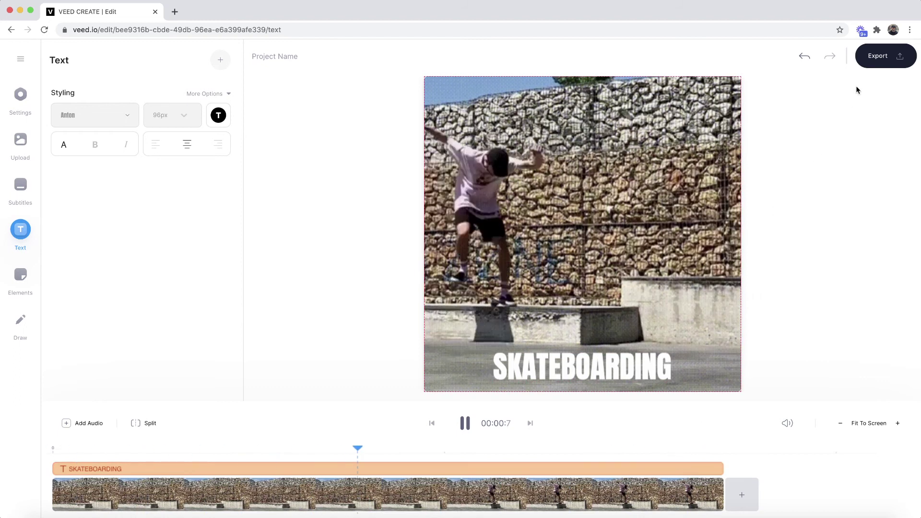
- Export the edited skateboarding video in HD
left_click(878, 59)
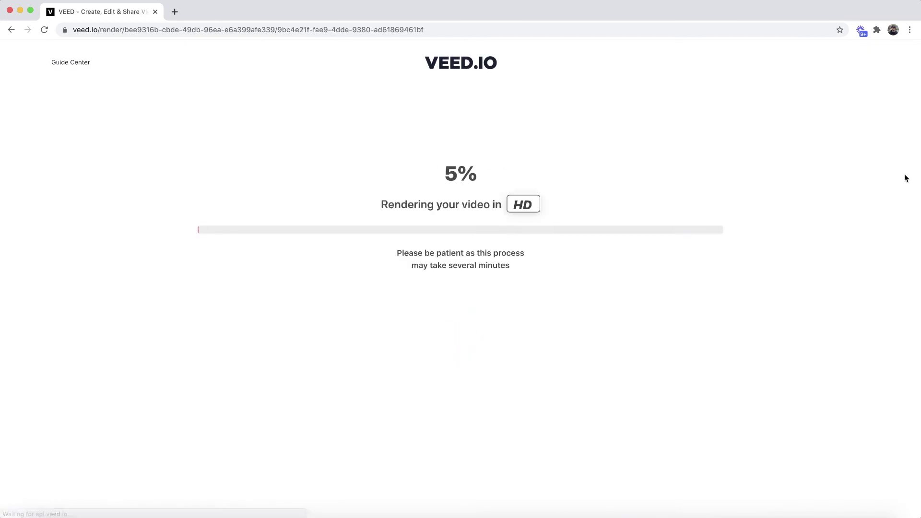